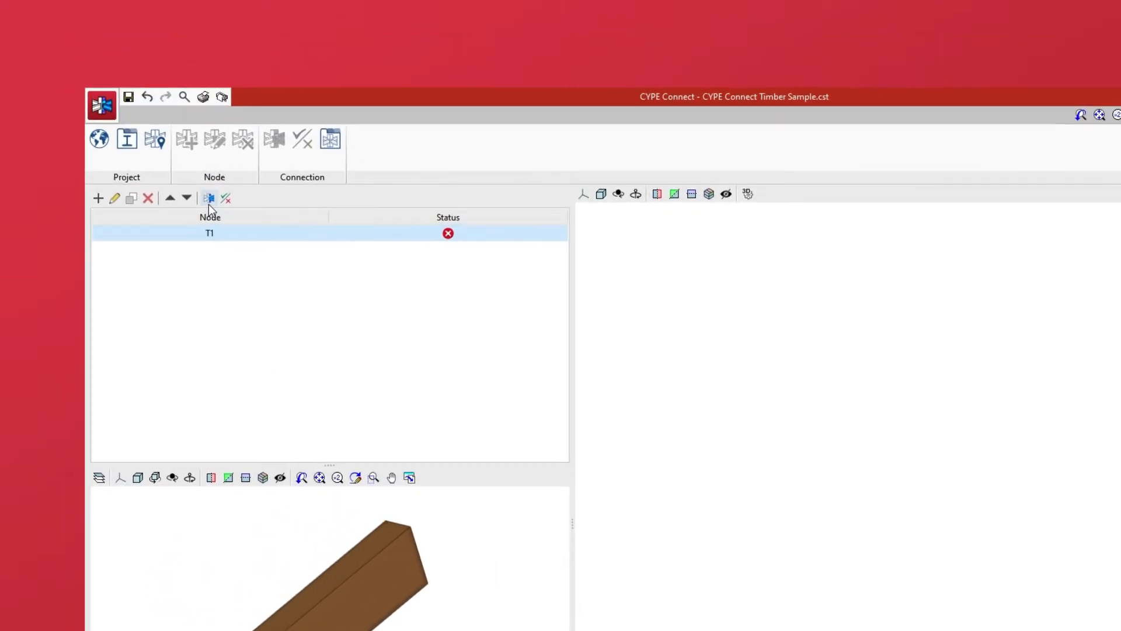
Open node T1's connection and enable PLATE1, PLATE2, PLATE-CUT1 and WELD1, then reframe the view
click(209, 203)
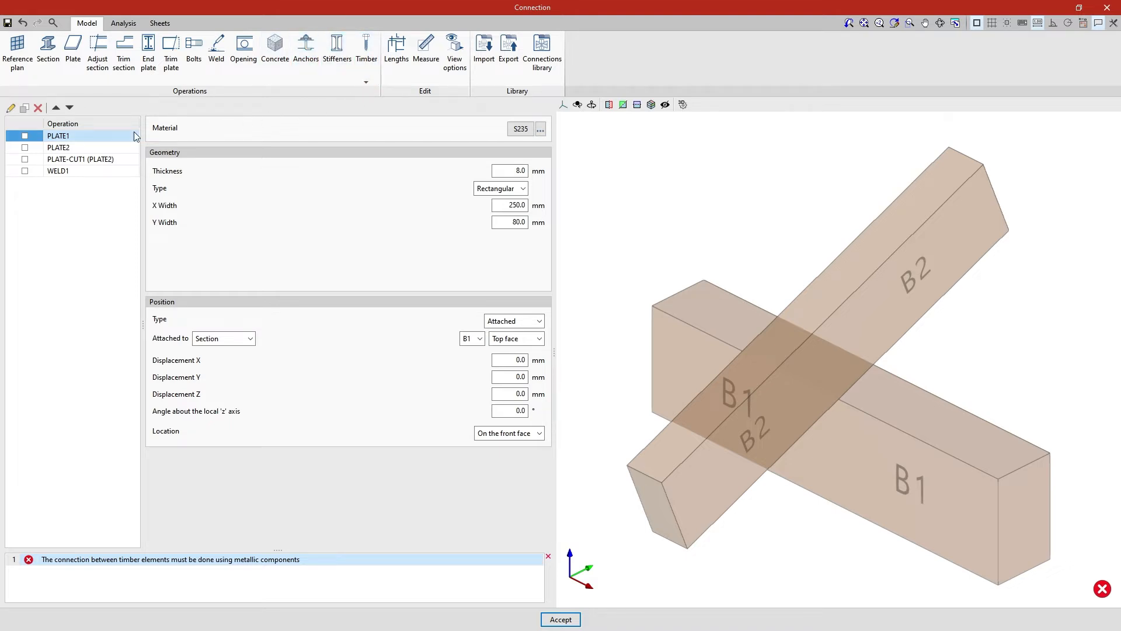
click(26, 138)
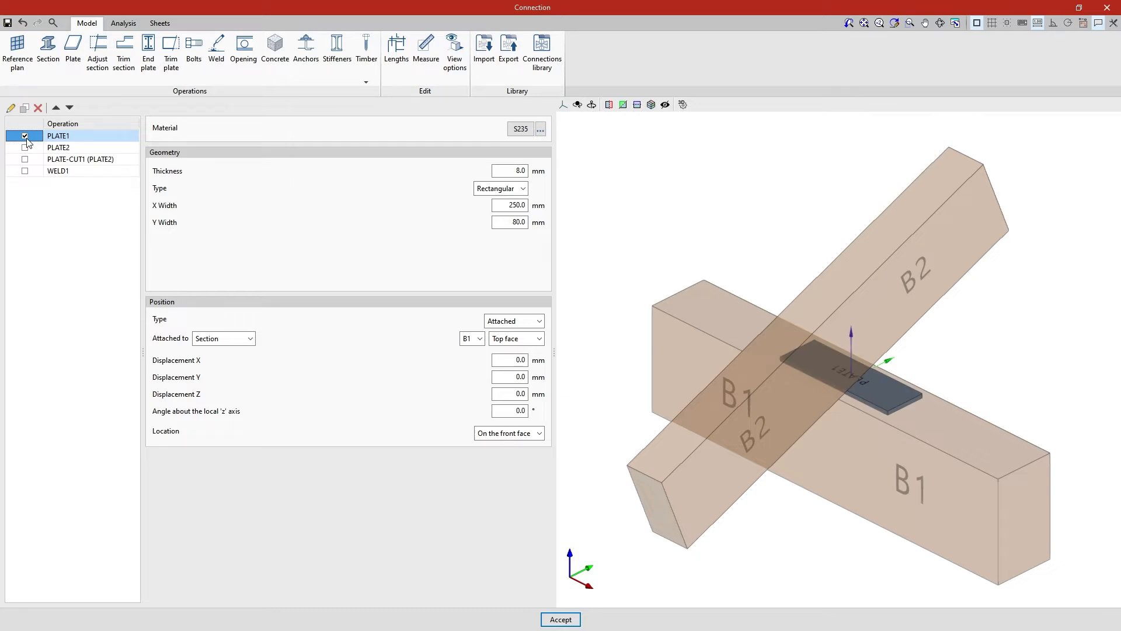
click(25, 148)
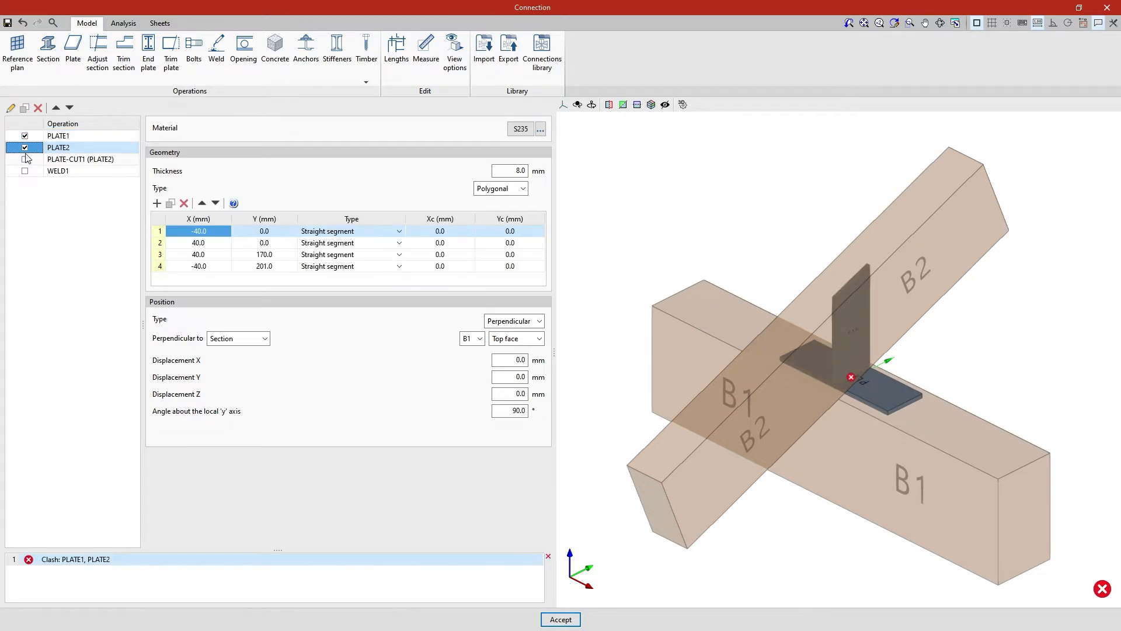
click(25, 159)
click(25, 171)
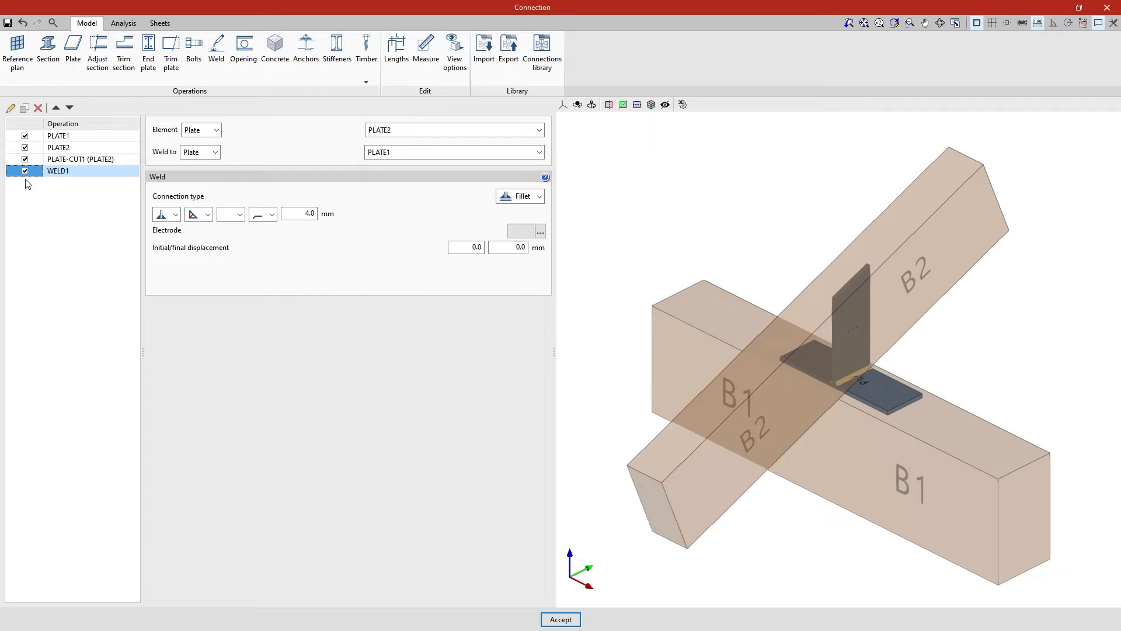
middle_drag(668, 565, 631, 553)
scroll(776, 507, up, 4)
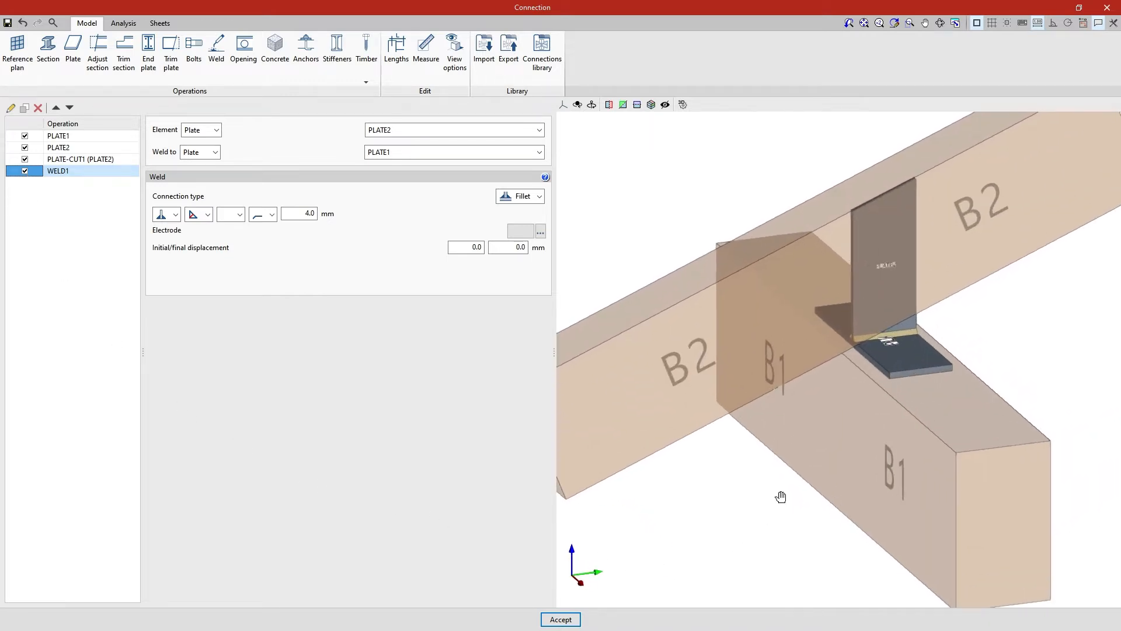
middle_drag(781, 496, 755, 508)
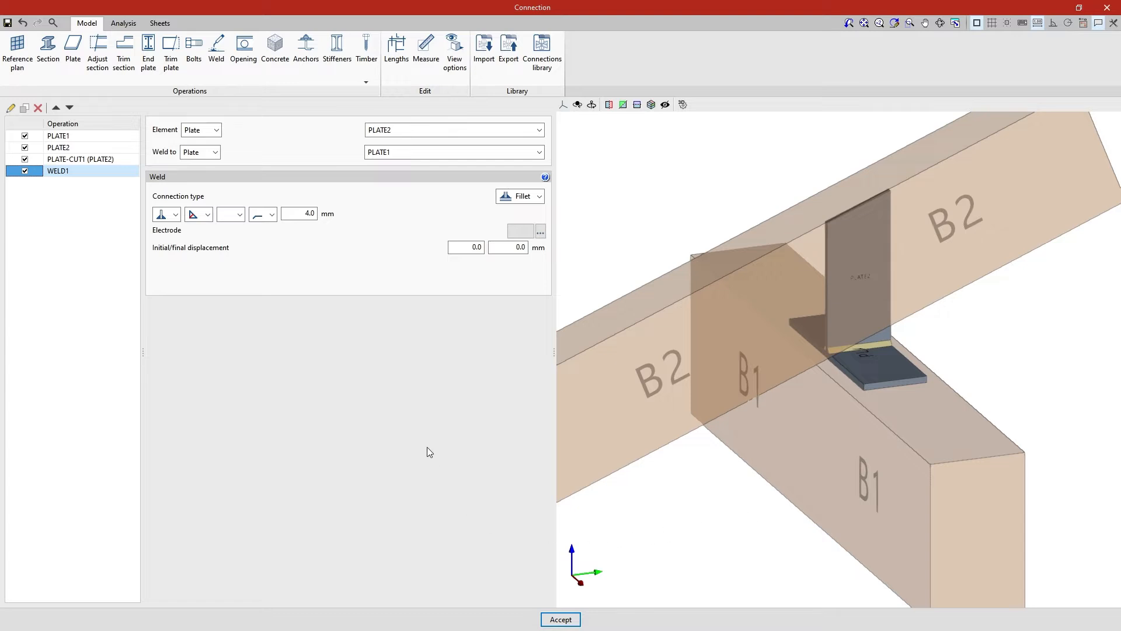
Add timber bolts with the third layout, linking timber beam B2 to steel plate PLATE2
click(368, 81)
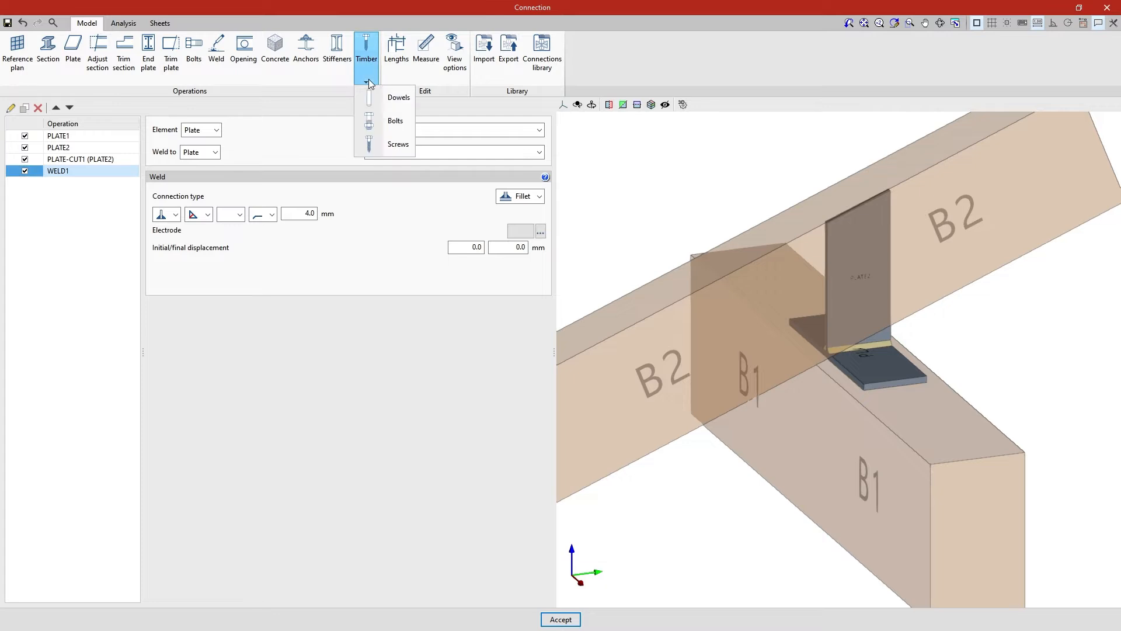
click(381, 122)
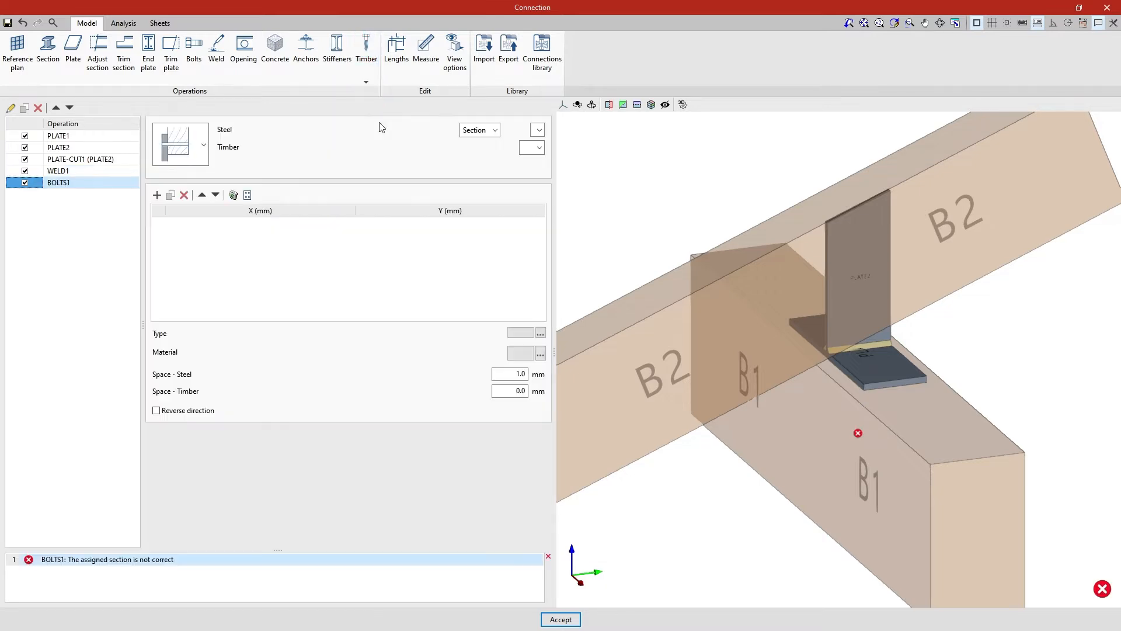
click(204, 146)
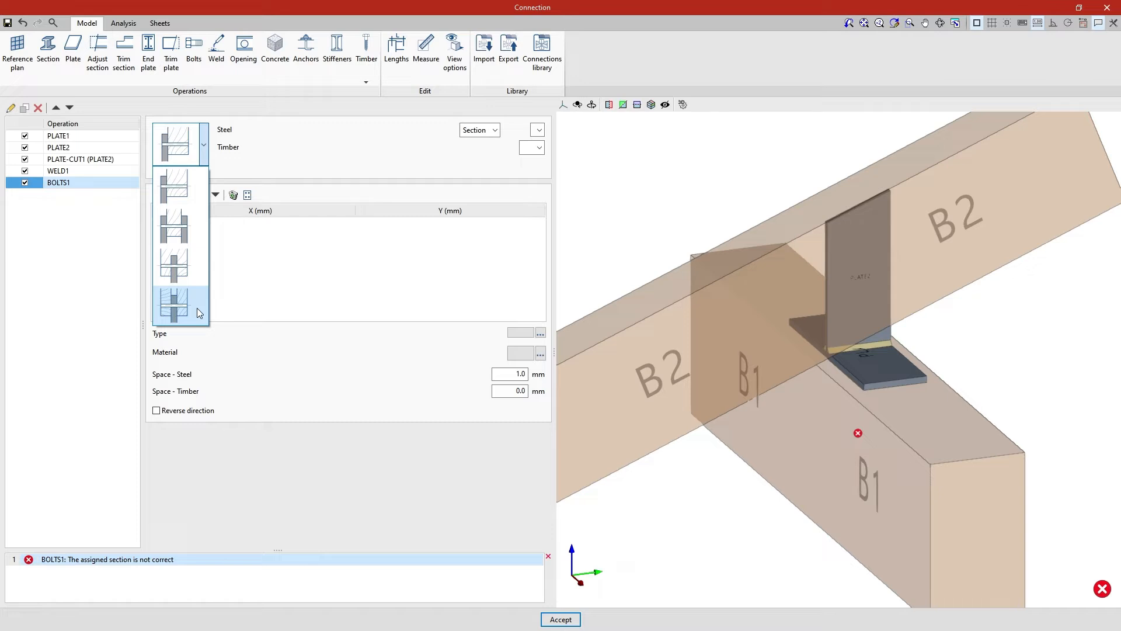
click(200, 269)
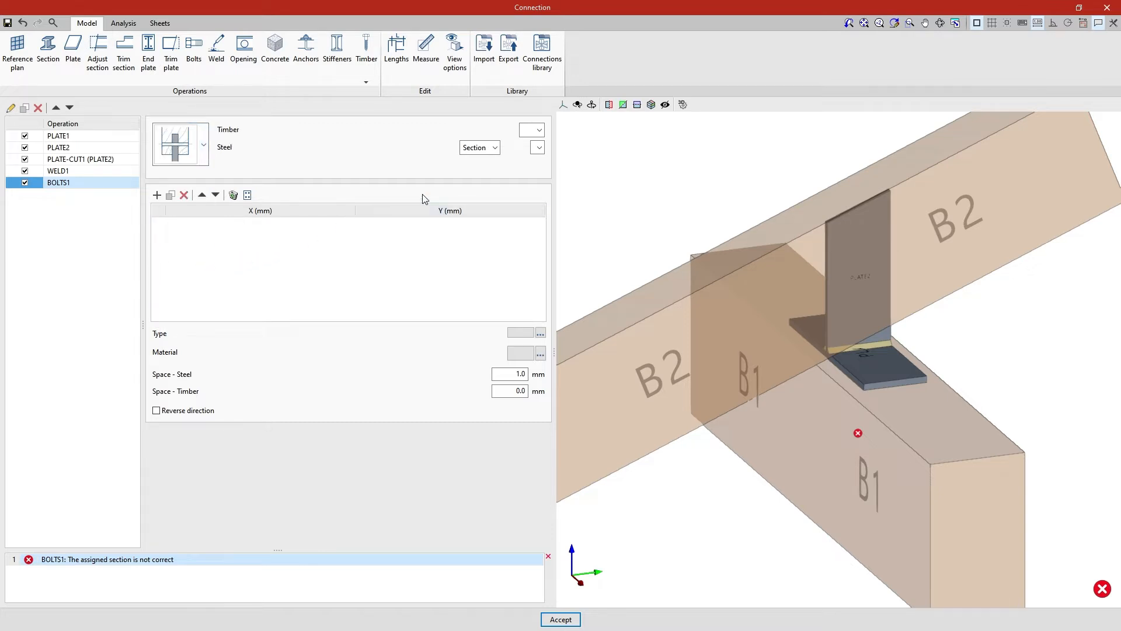
click(539, 131)
click(540, 153)
click(495, 148)
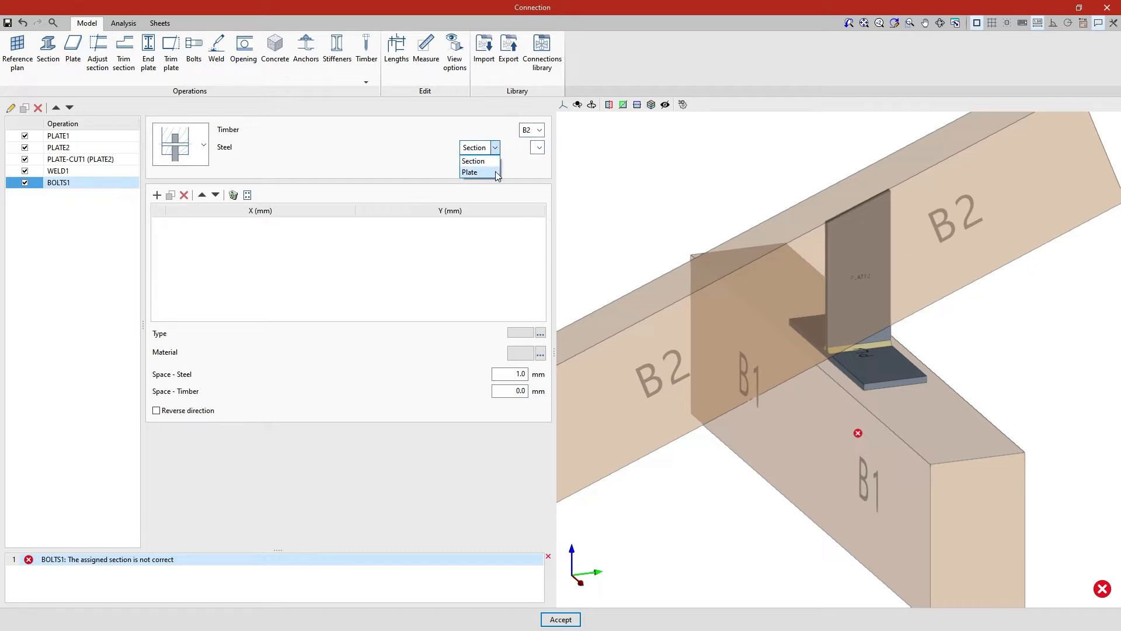
click(496, 173)
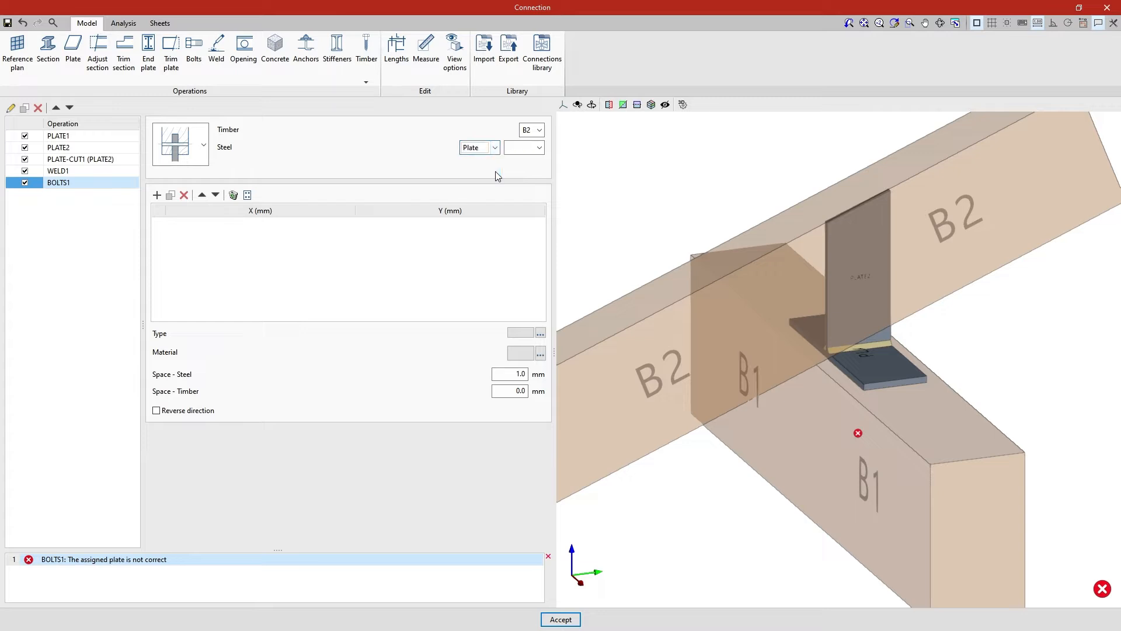
click(539, 147)
click(538, 171)
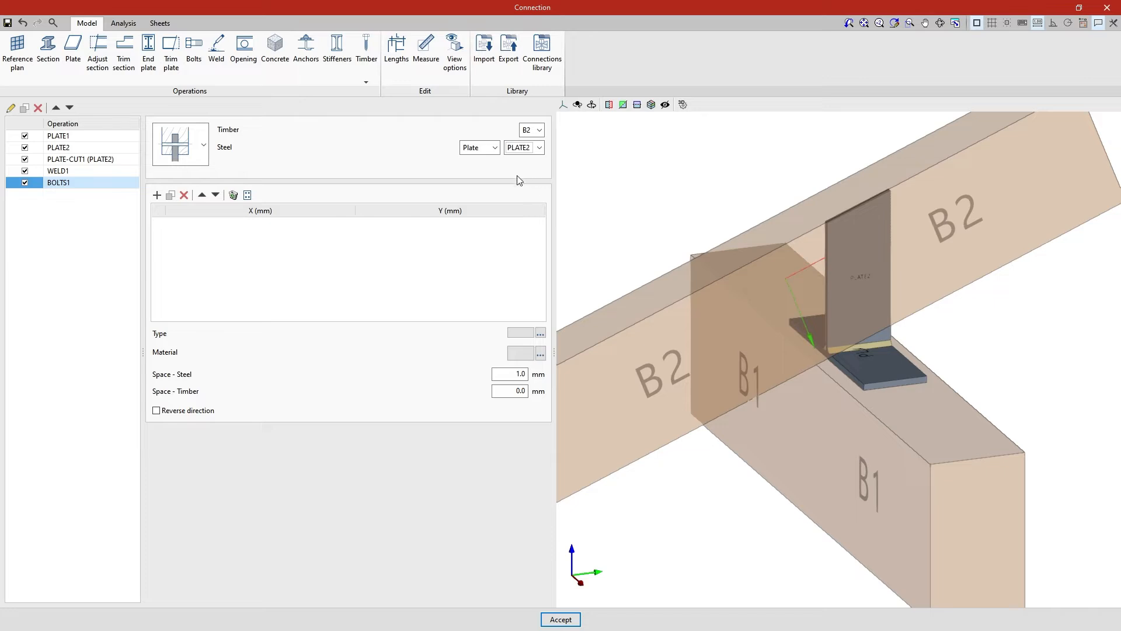
Add two bolts at X/Y 73/30 and 95/-30 mm in the bolt table
click(156, 195)
click(157, 195)
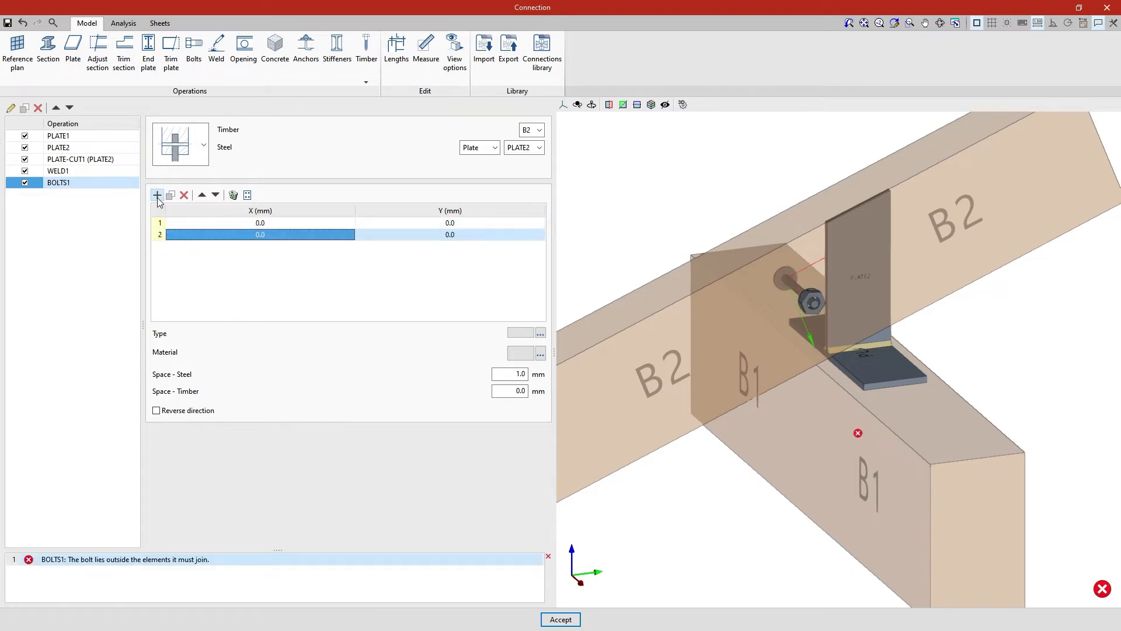
double_click(269, 226)
text(73)
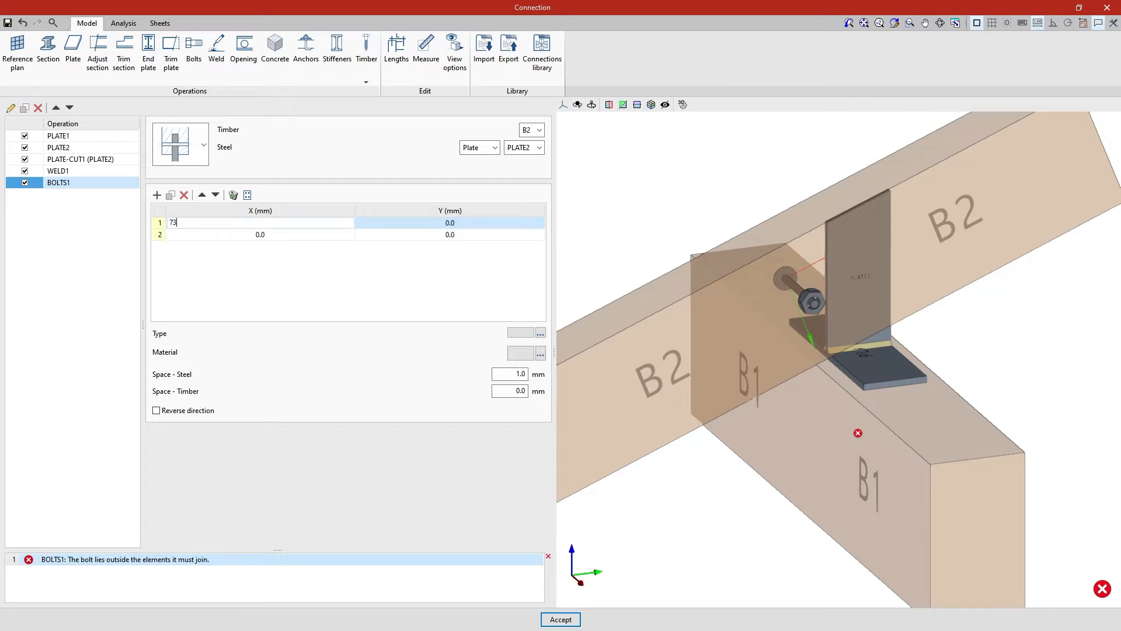
key(Tab)
text(30)
key(Tab)
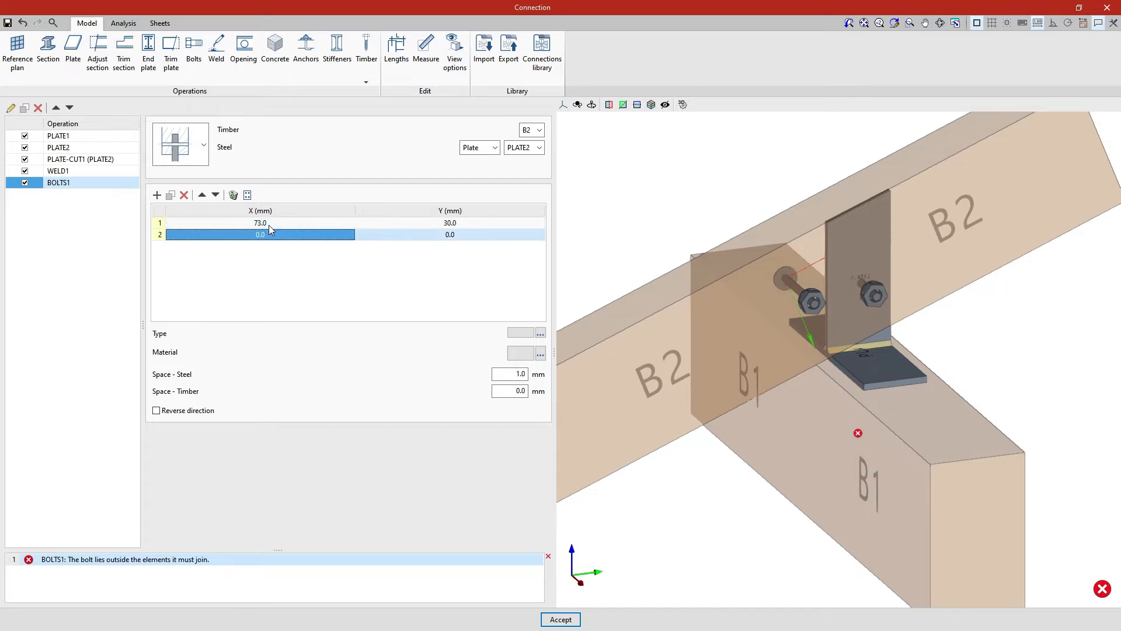
text(95)
key(Tab)
text(-30)
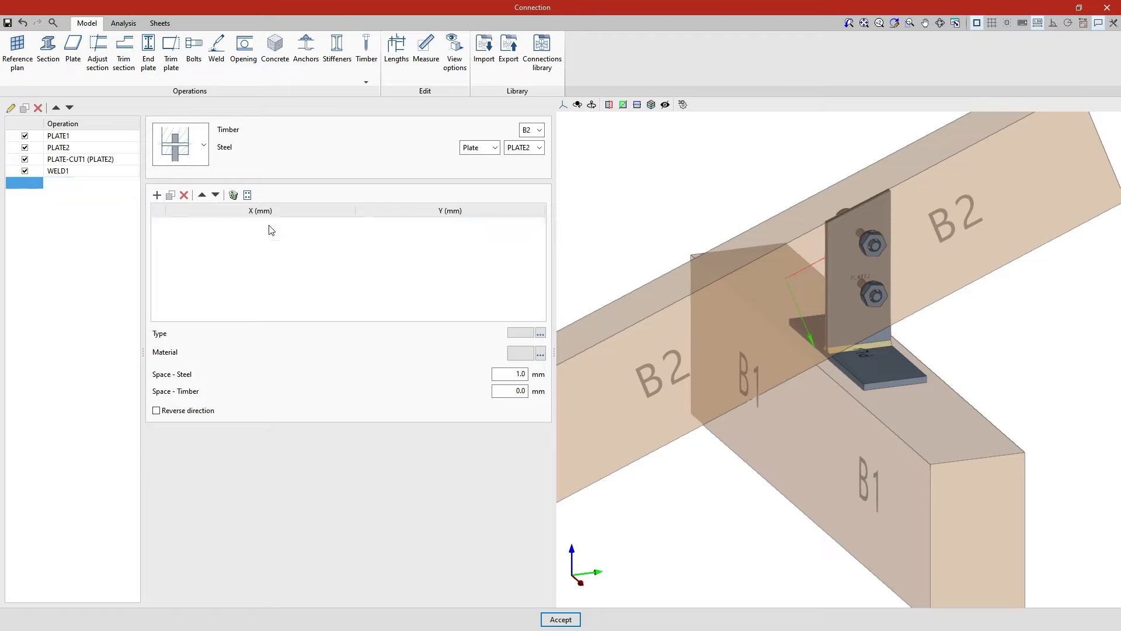
key(Tab)
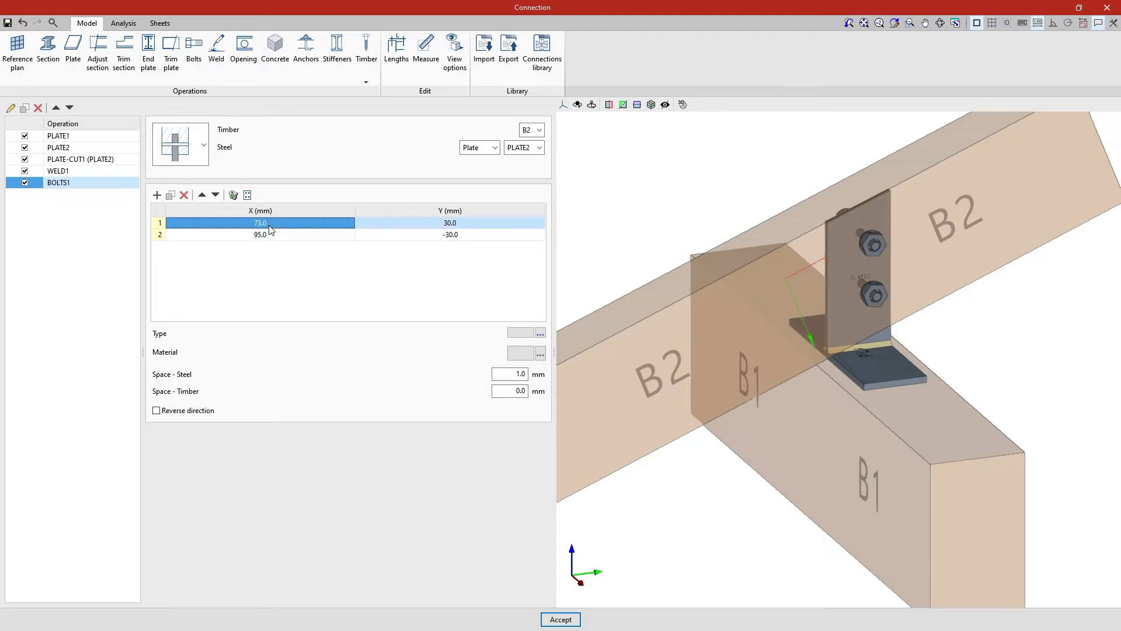
Try duplicating, deleting and reordering bolt rows, keeping the two bolts, and open the pattern generator
click(169, 198)
click(184, 199)
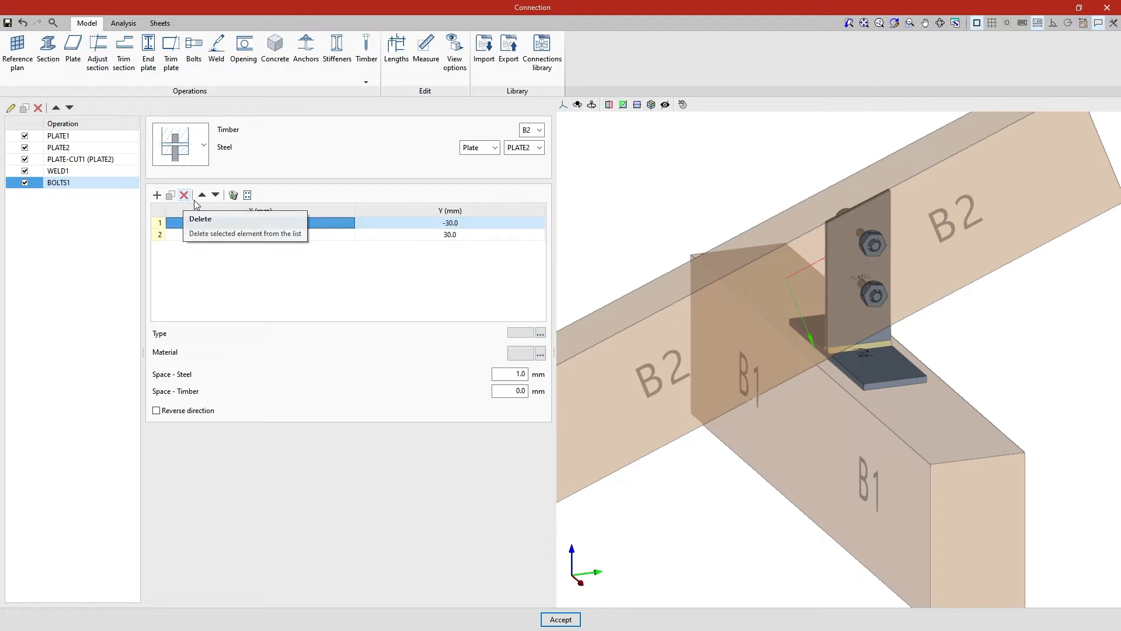
click(215, 197)
click(203, 196)
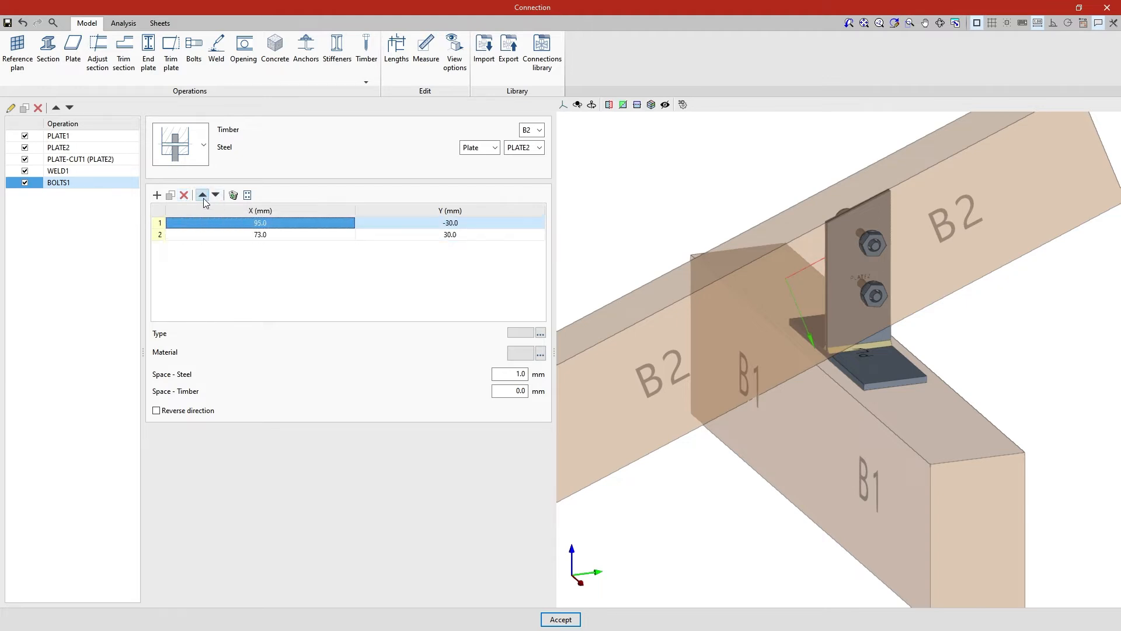
click(248, 195)
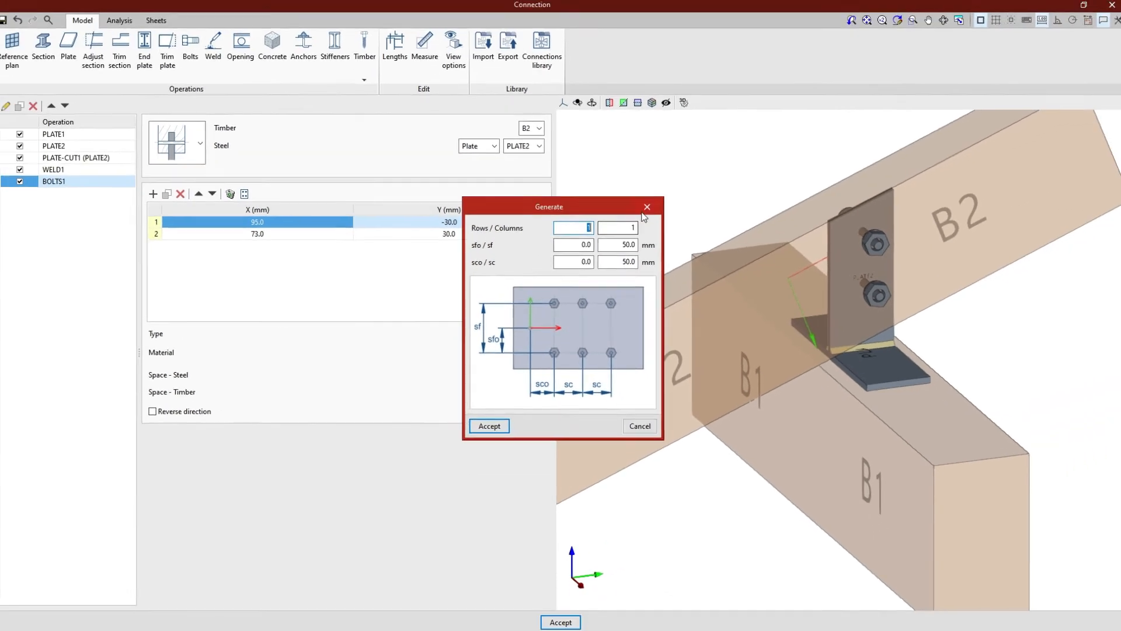
Close the generator unchanged and set the bolt type to EN - 14592 - Bolts, nominal diameter 8
click(680, 165)
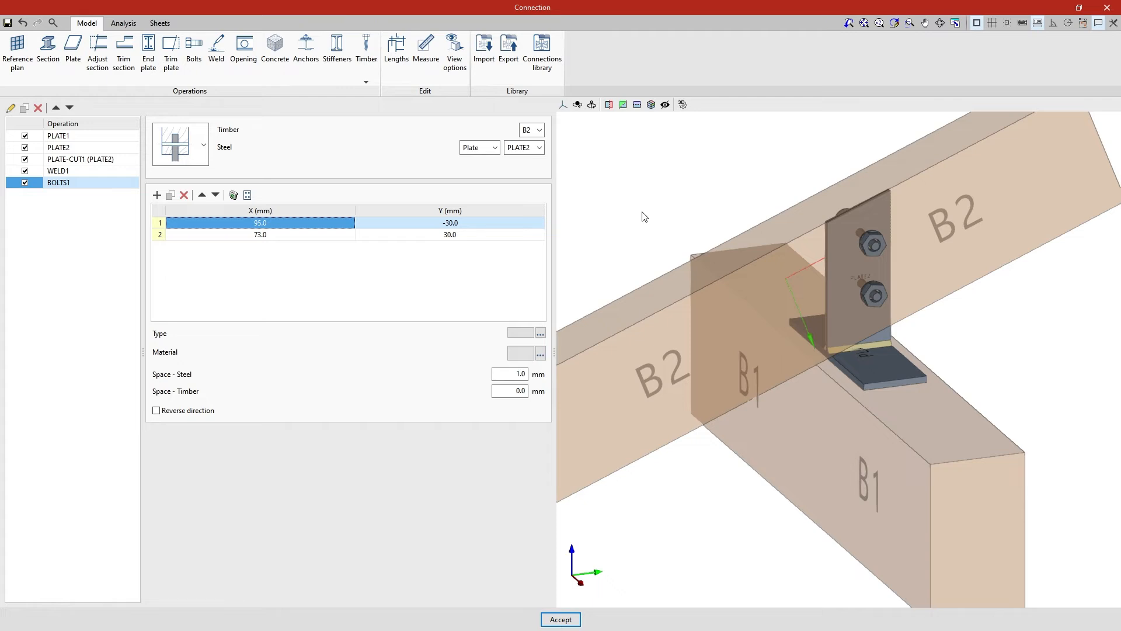
click(541, 333)
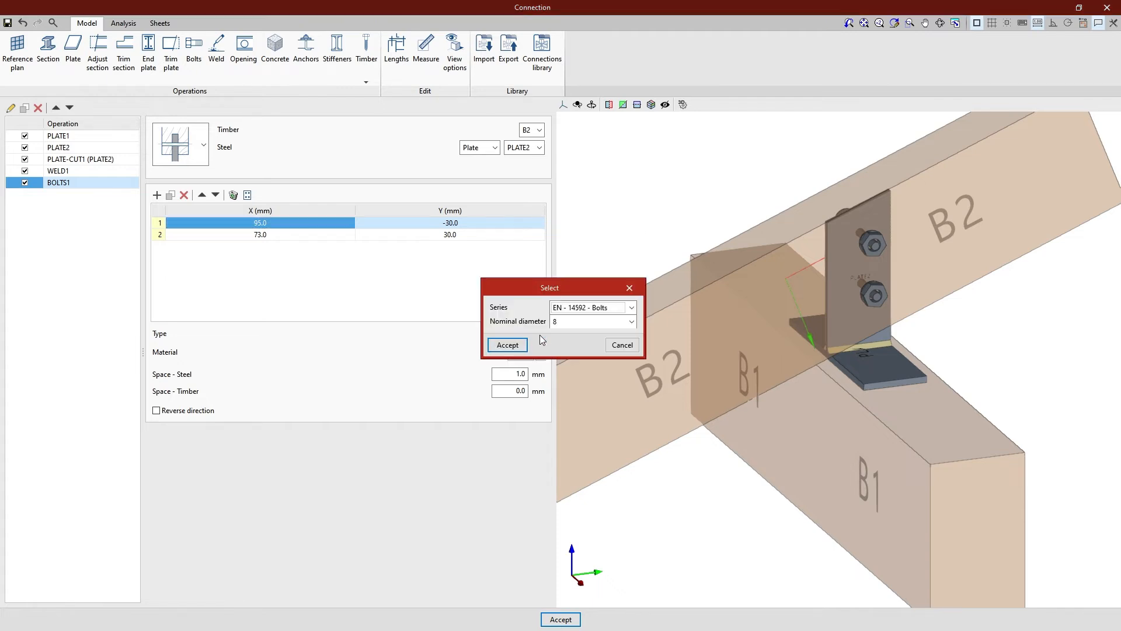
click(631, 308)
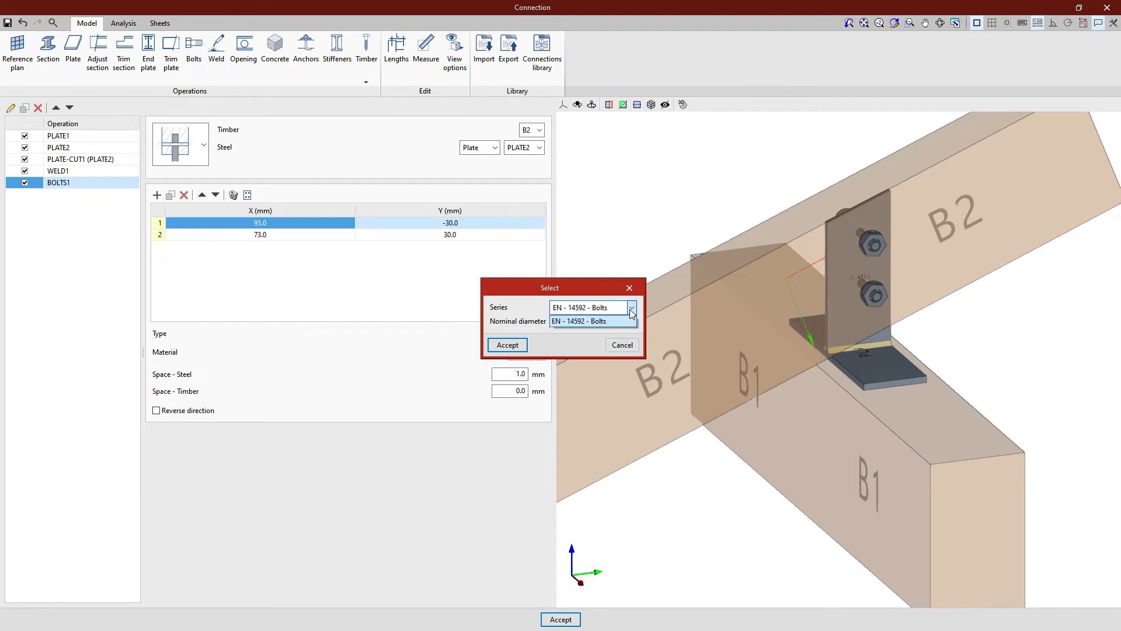
click(630, 313)
click(632, 321)
click(632, 323)
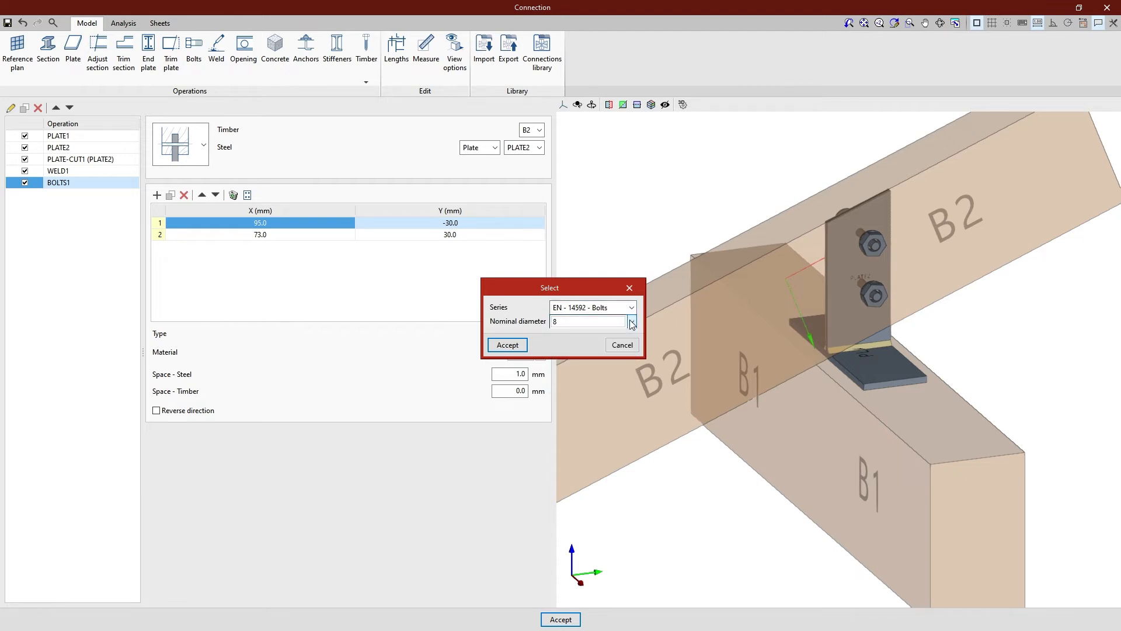
click(524, 345)
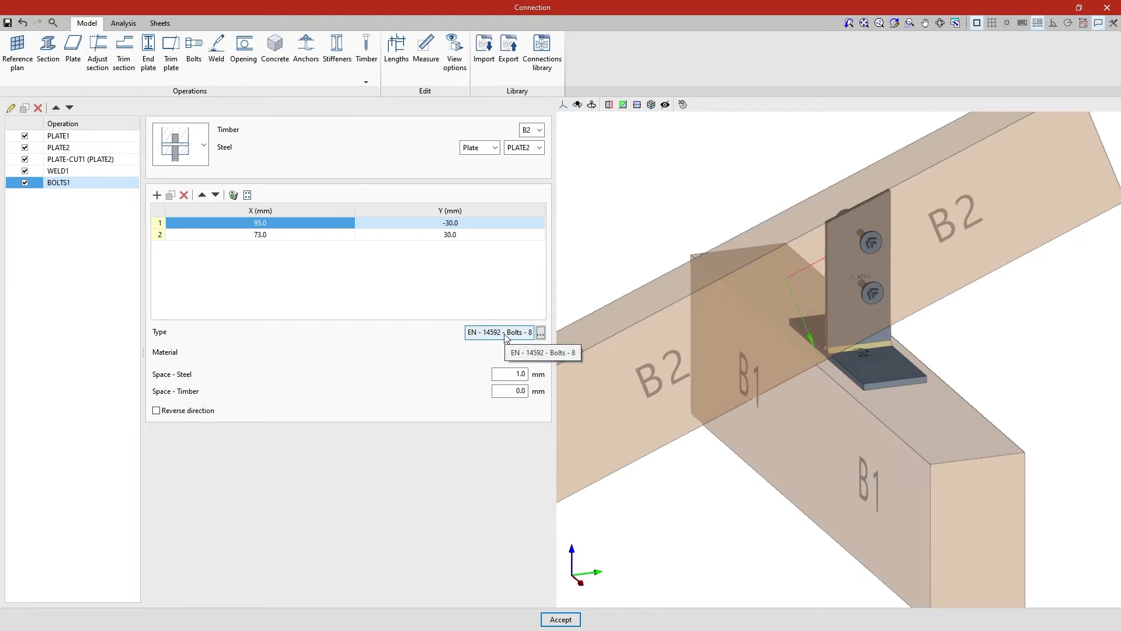
click(505, 337)
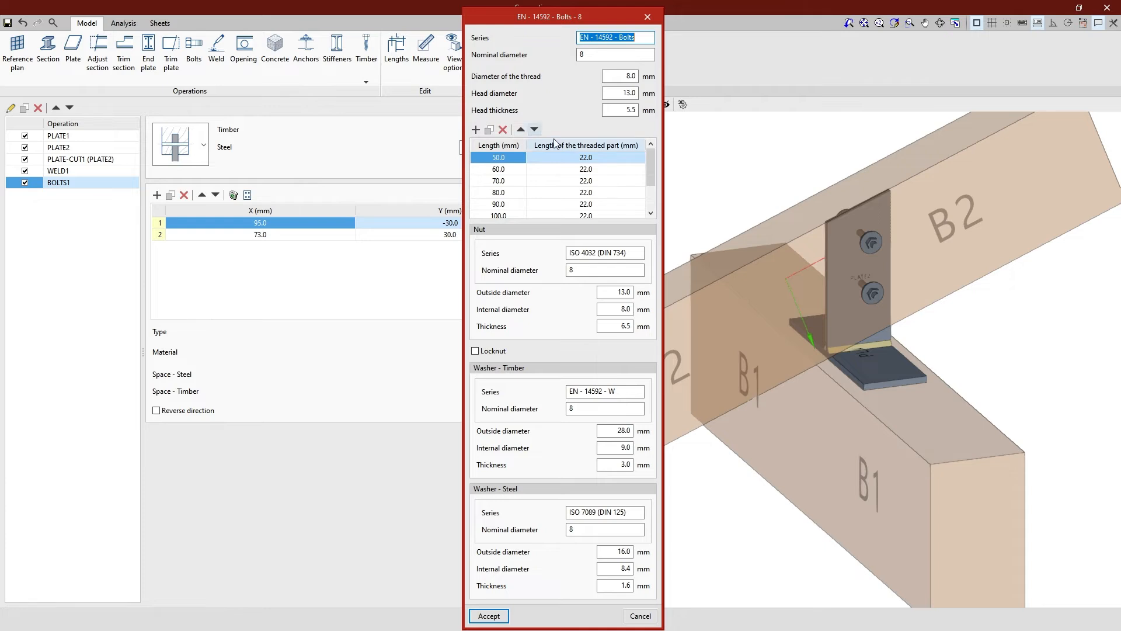
drag(650, 159, 649, 183)
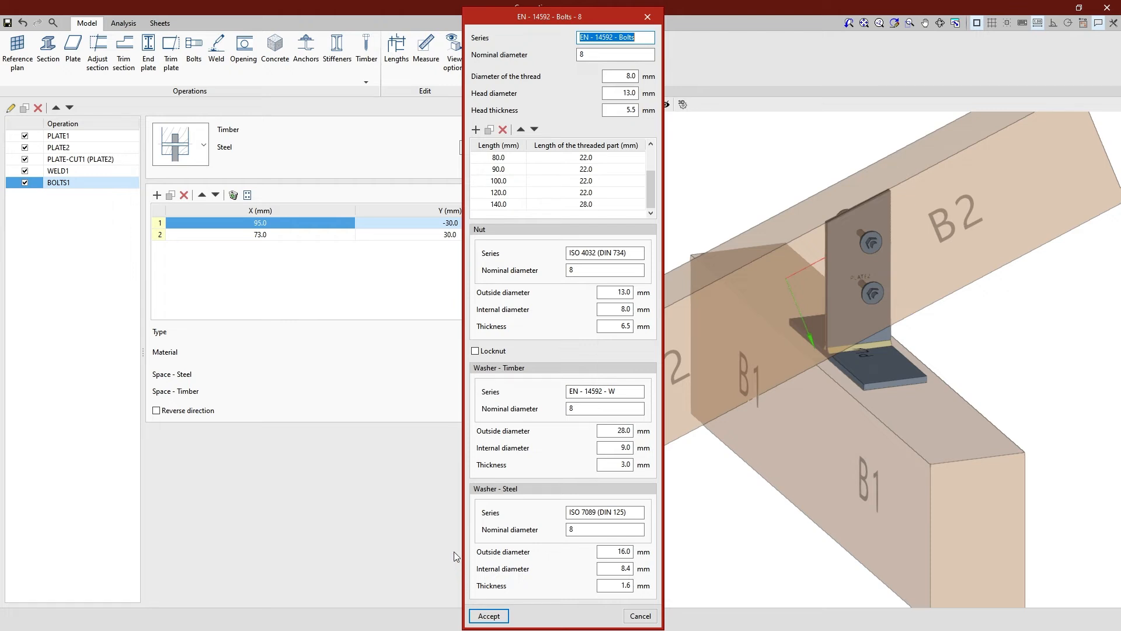
click(474, 352)
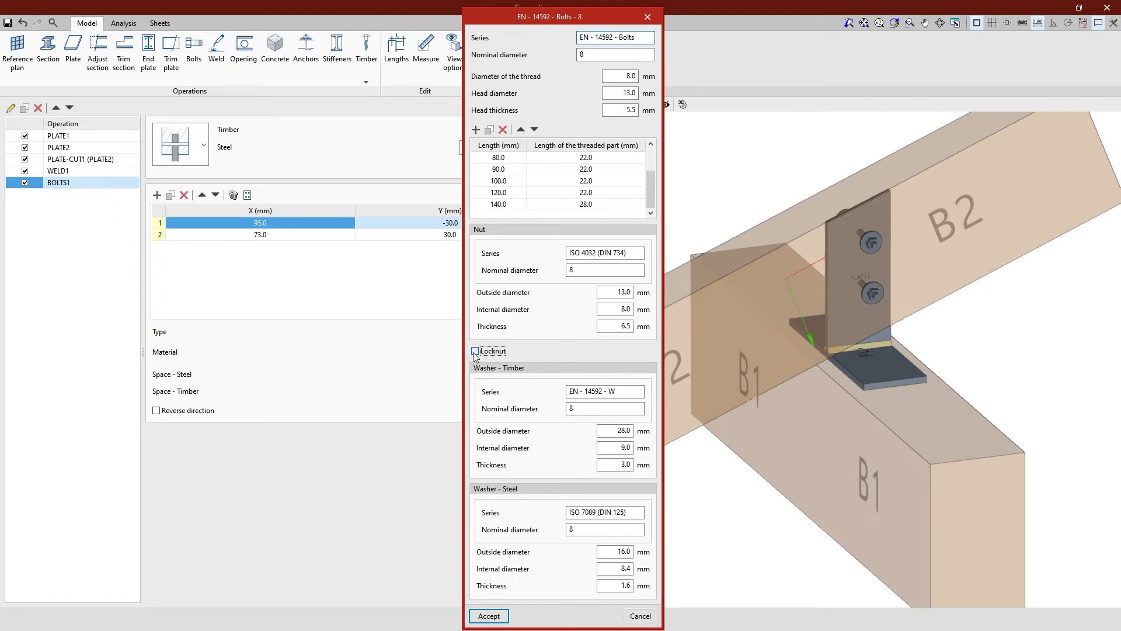
click(474, 352)
click(490, 615)
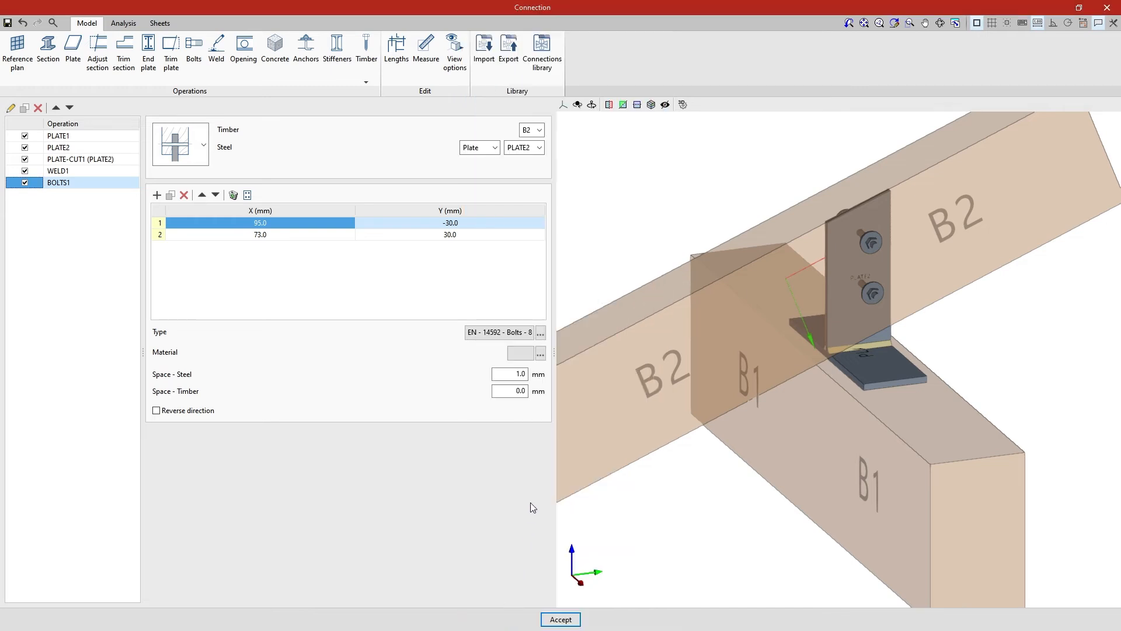
Set the bolt material to grade 6.8 and check its properties (210000, 480, 600 MPa)
click(540, 353)
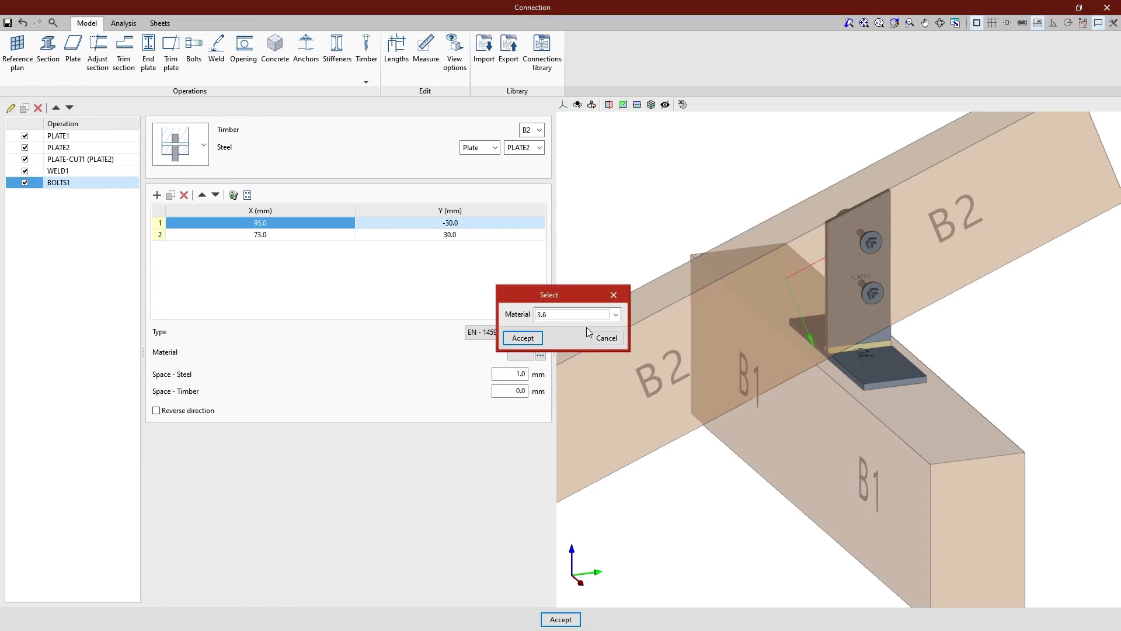
click(616, 315)
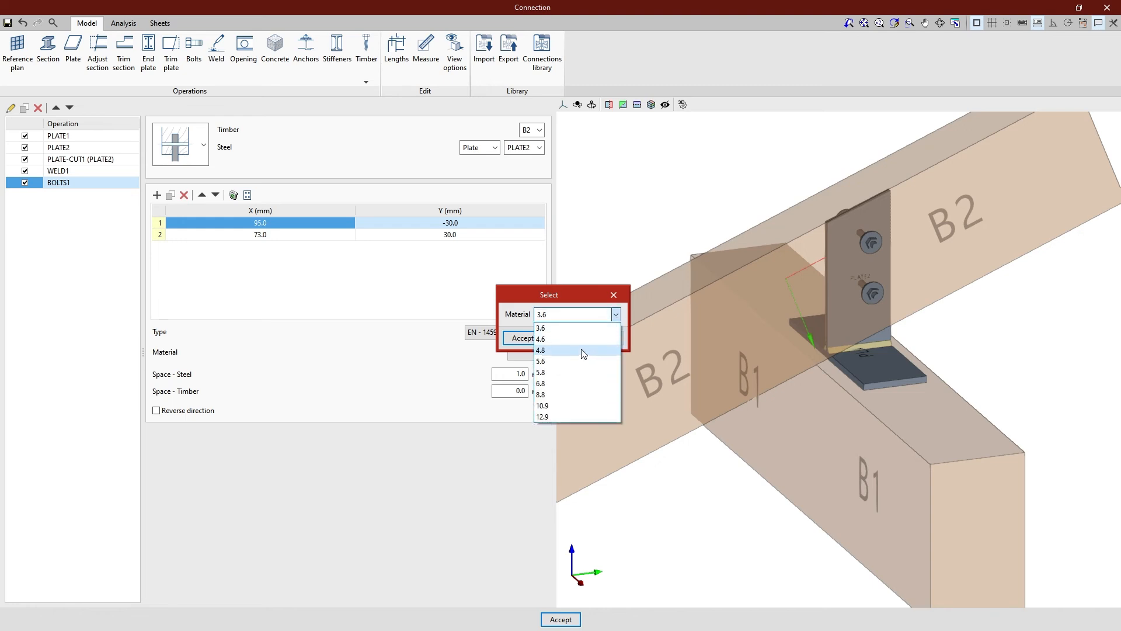
click(572, 383)
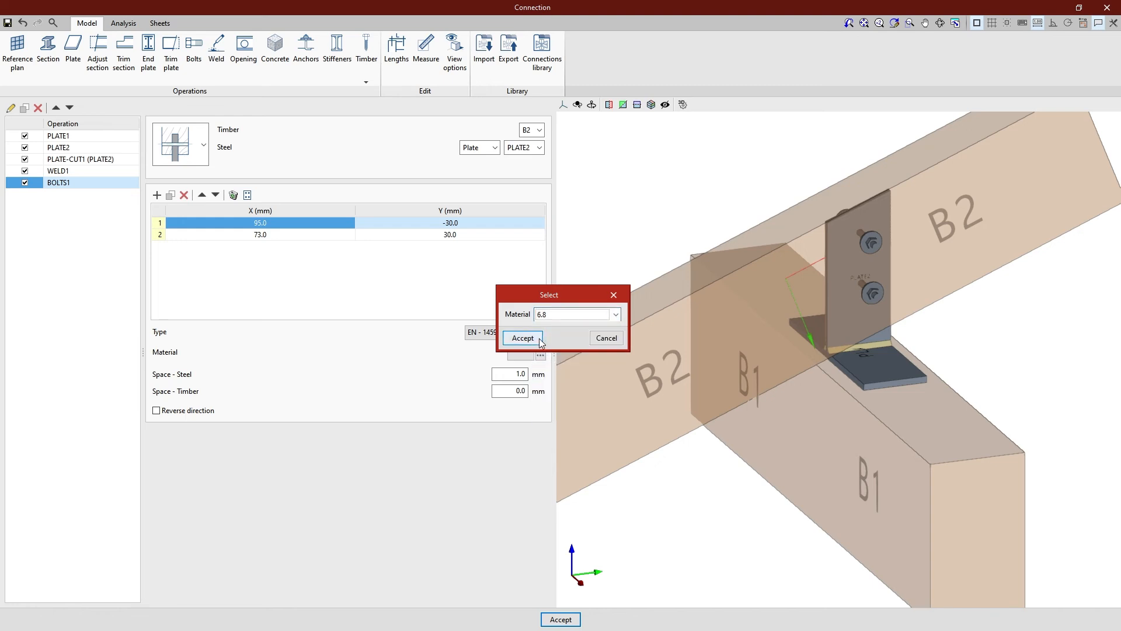
click(521, 337)
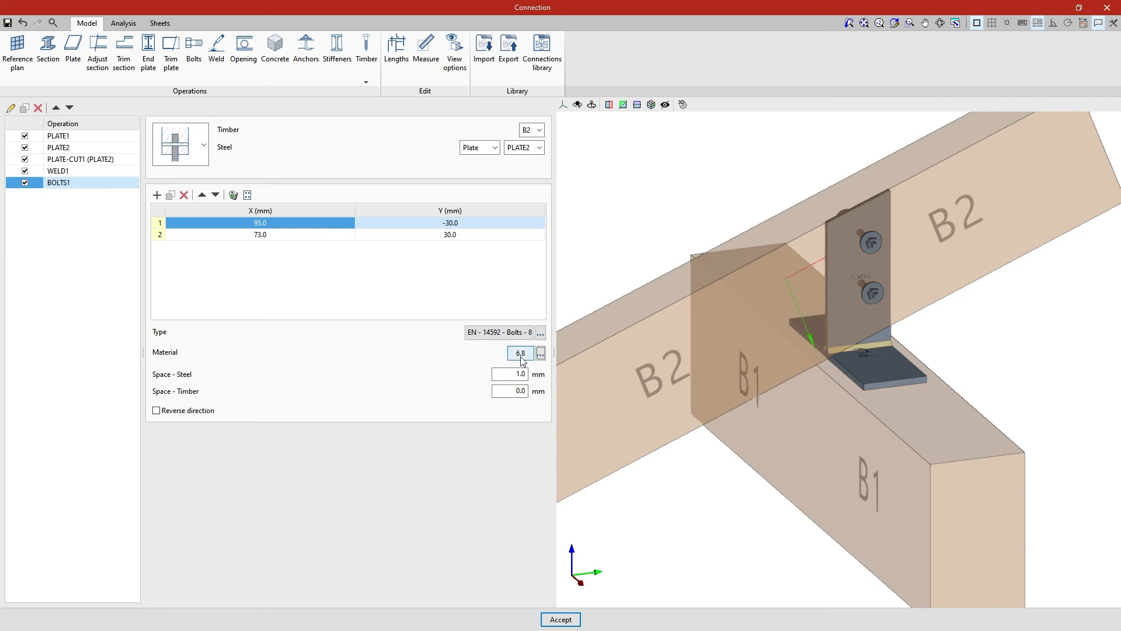
click(521, 353)
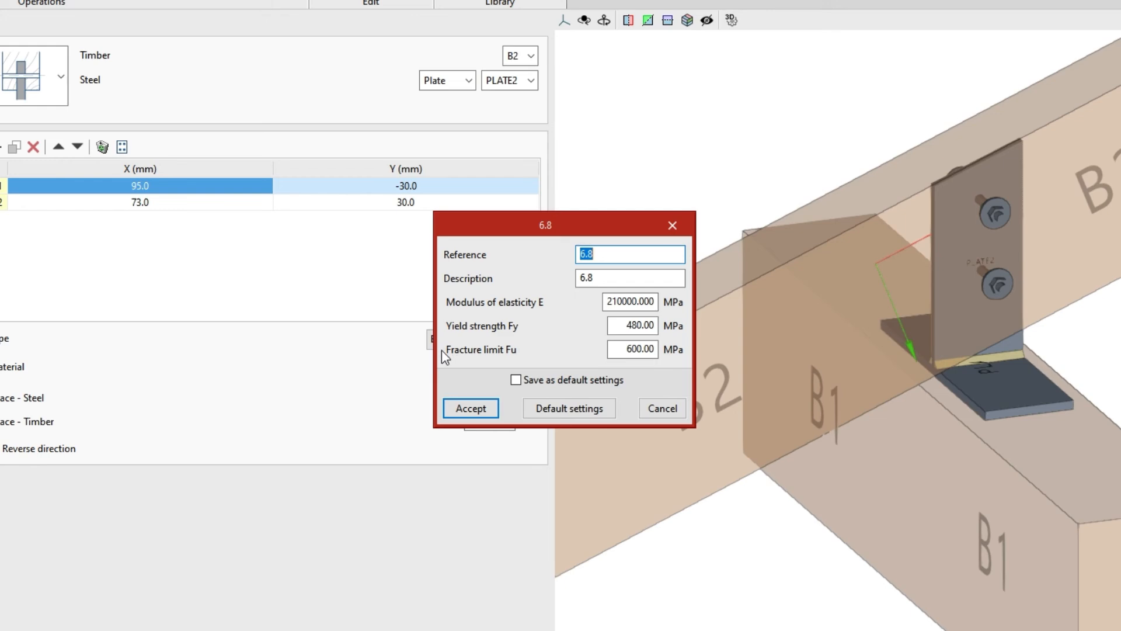
click(672, 224)
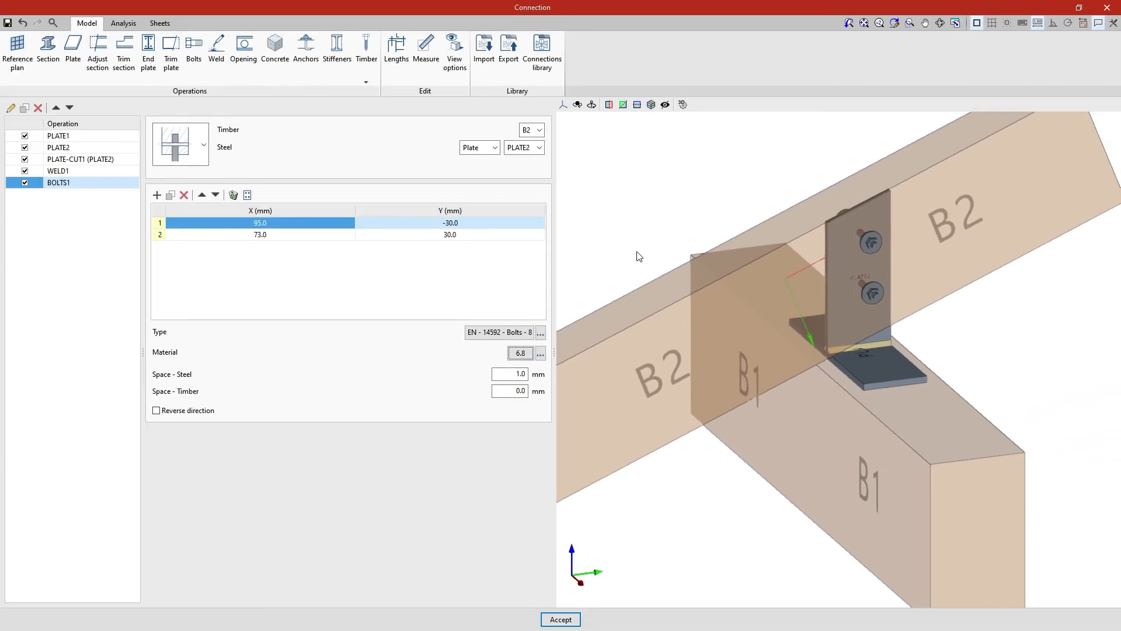
click(517, 373)
click(518, 390)
click(157, 410)
click(156, 410)
middle_drag(688, 520, 733, 515)
scroll(869, 342, up, 4)
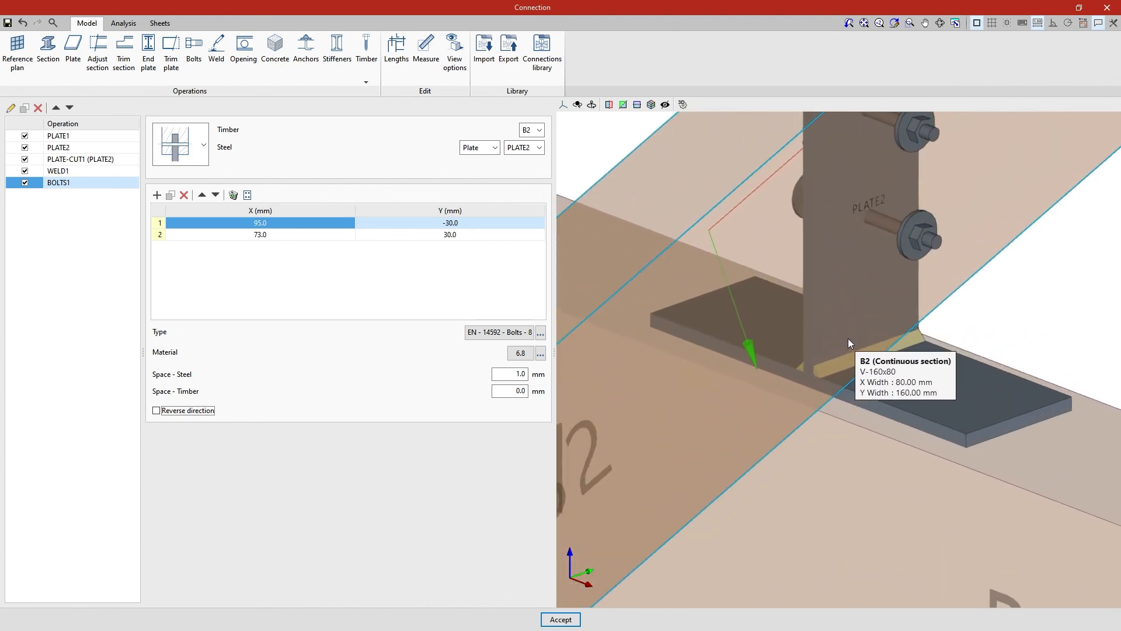
middle_drag(848, 338, 906, 485)
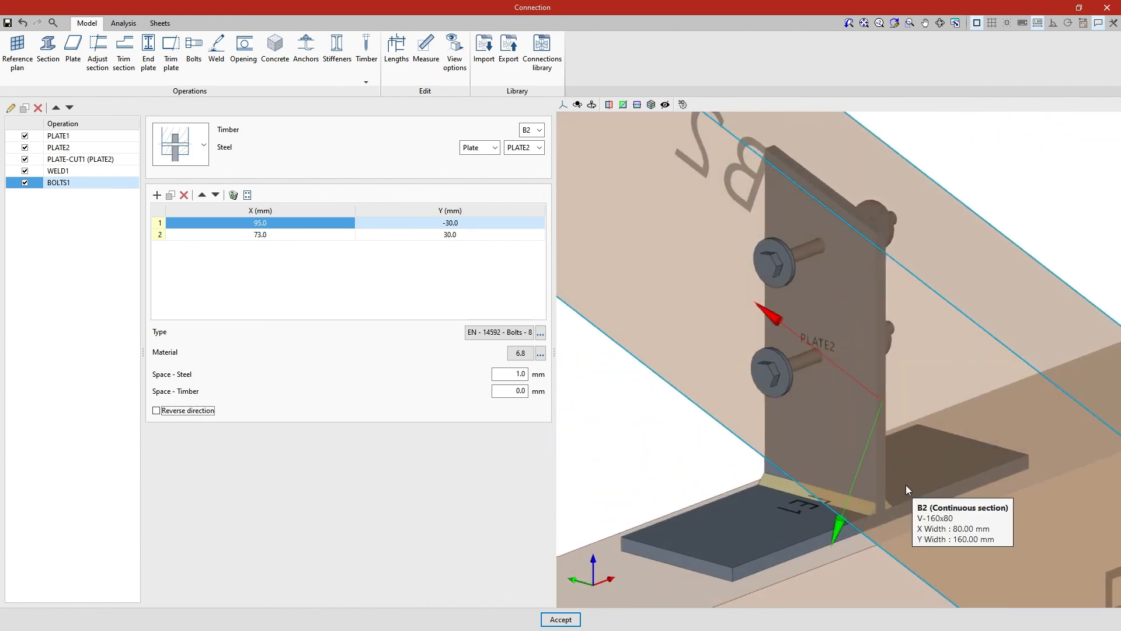
click(563, 105)
click(590, 208)
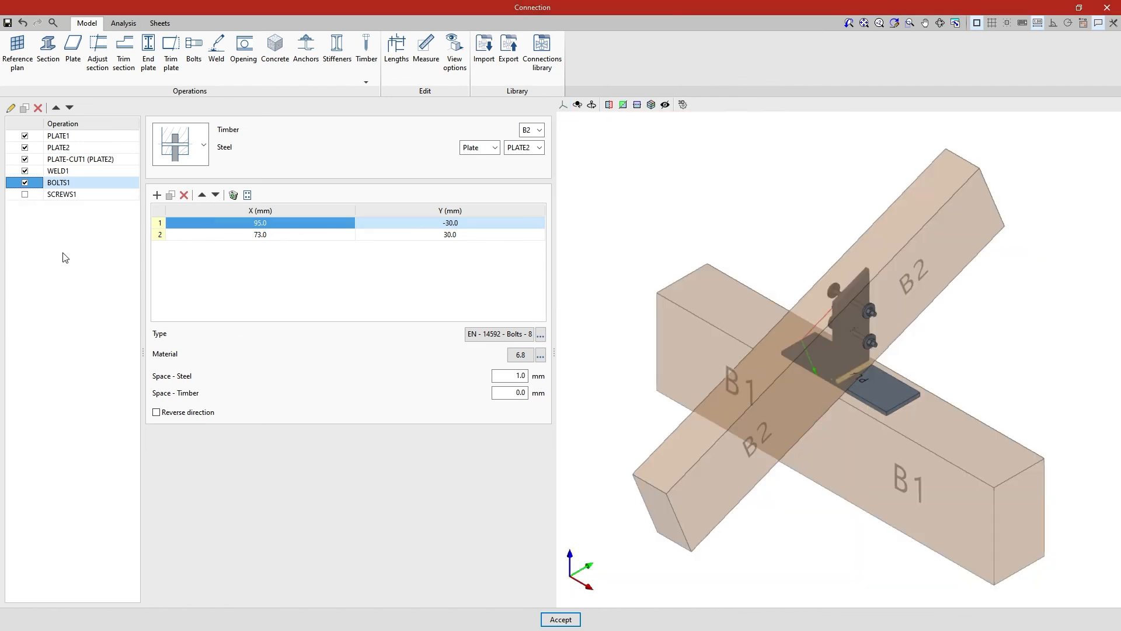
Enable SCREWS1 fixing PLATE1 to B1 and run the Stress / Deformed shape analysis
click(25, 196)
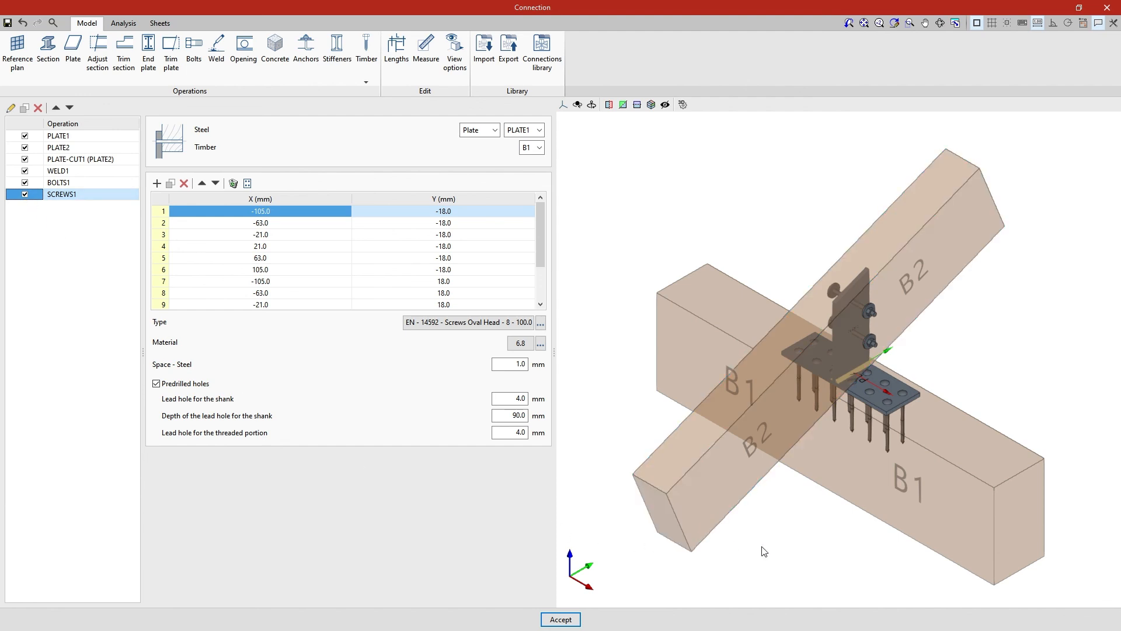
scroll(809, 550, up, 5)
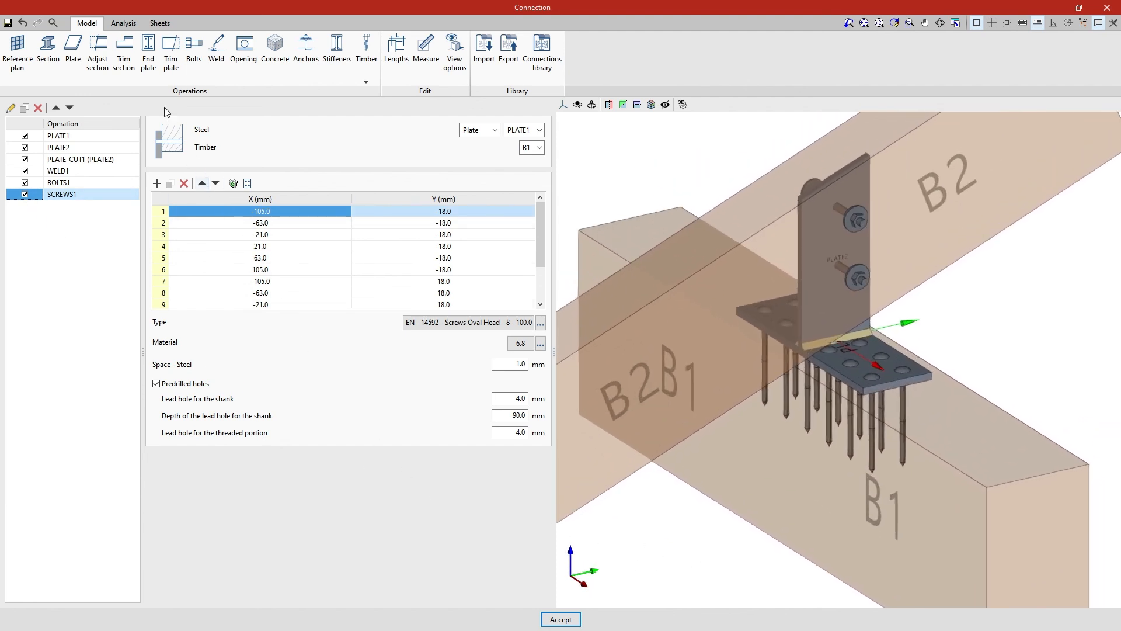
click(124, 23)
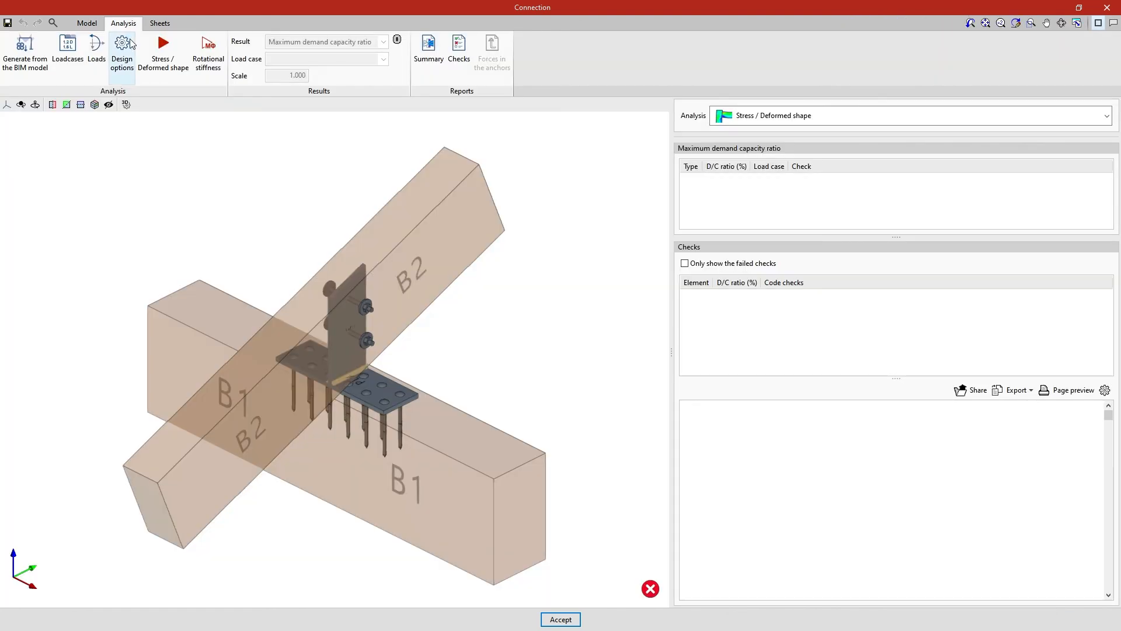
click(170, 79)
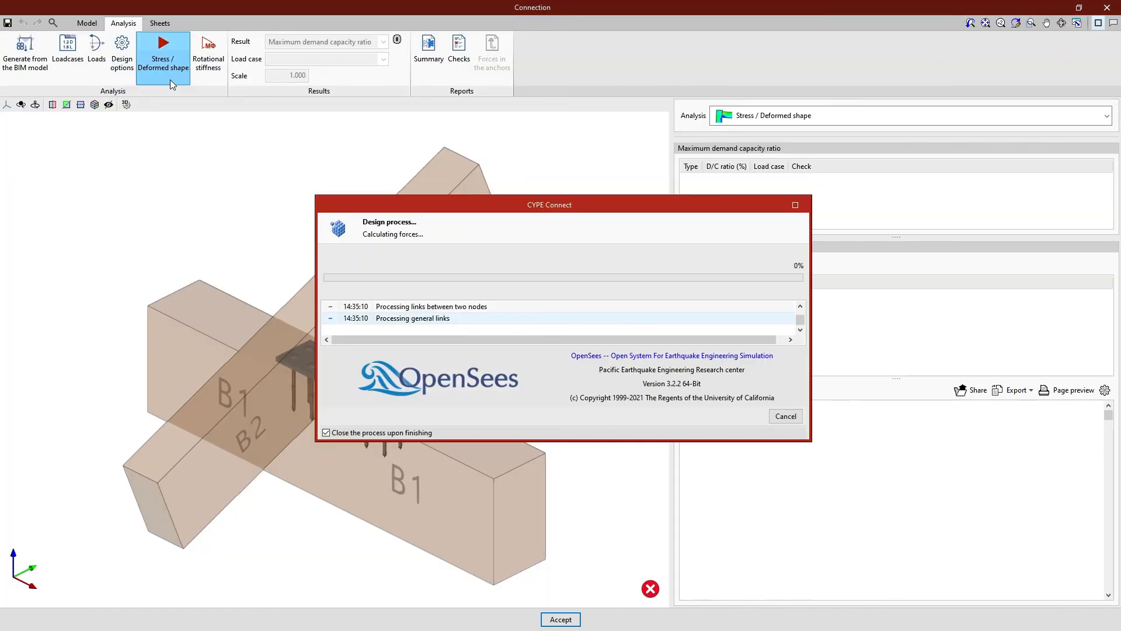